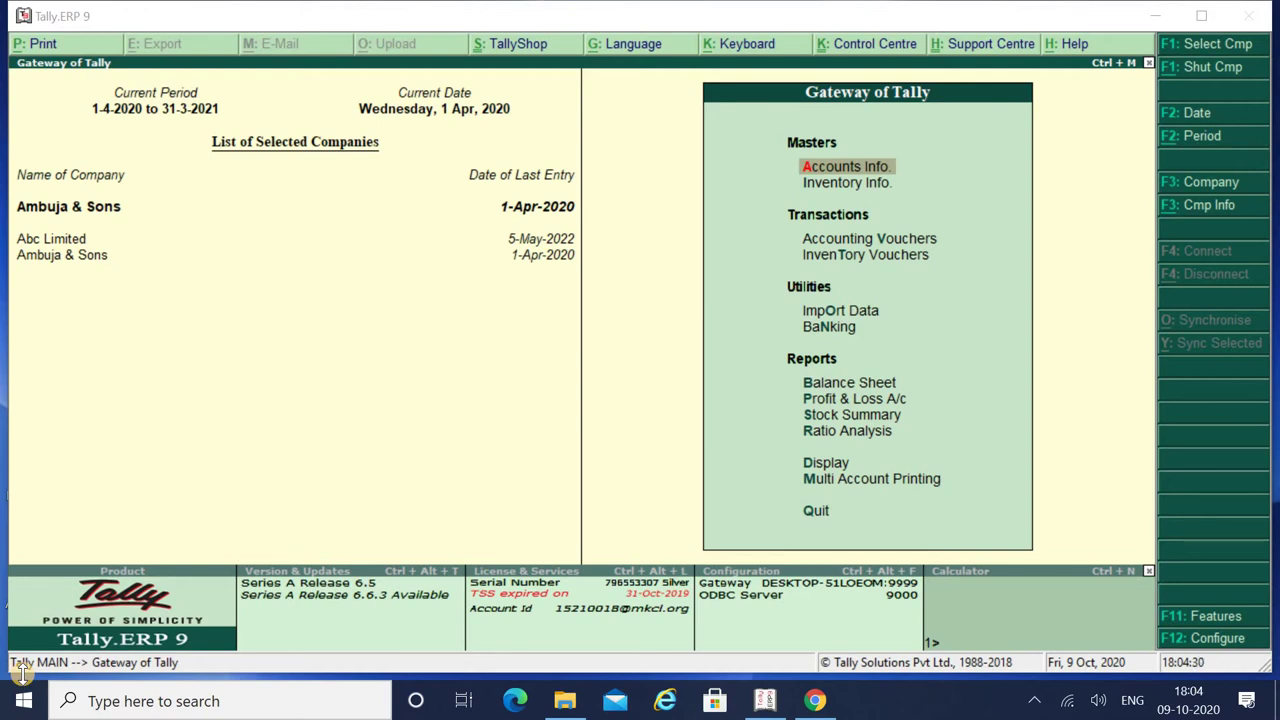
Step: Create a ledger named Salary under Direct Expenses, save it, and quit the creation form
left_click(852, 172)
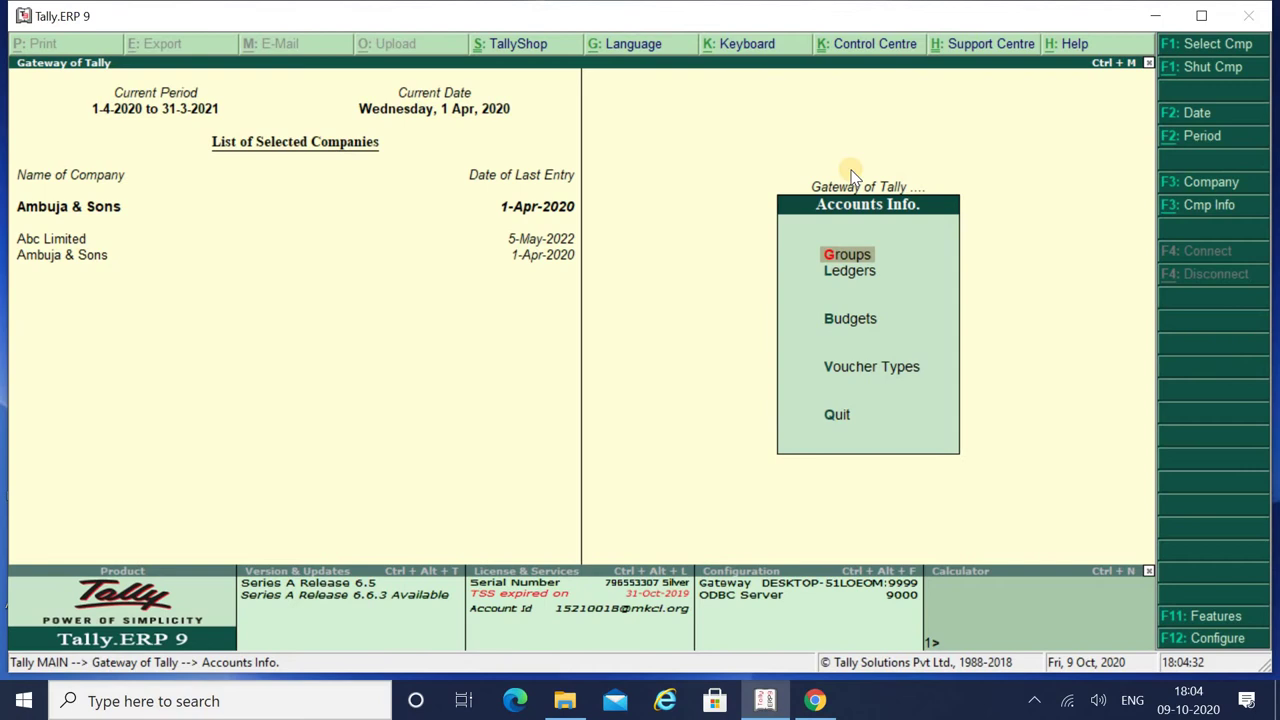
key("l")
type("c")
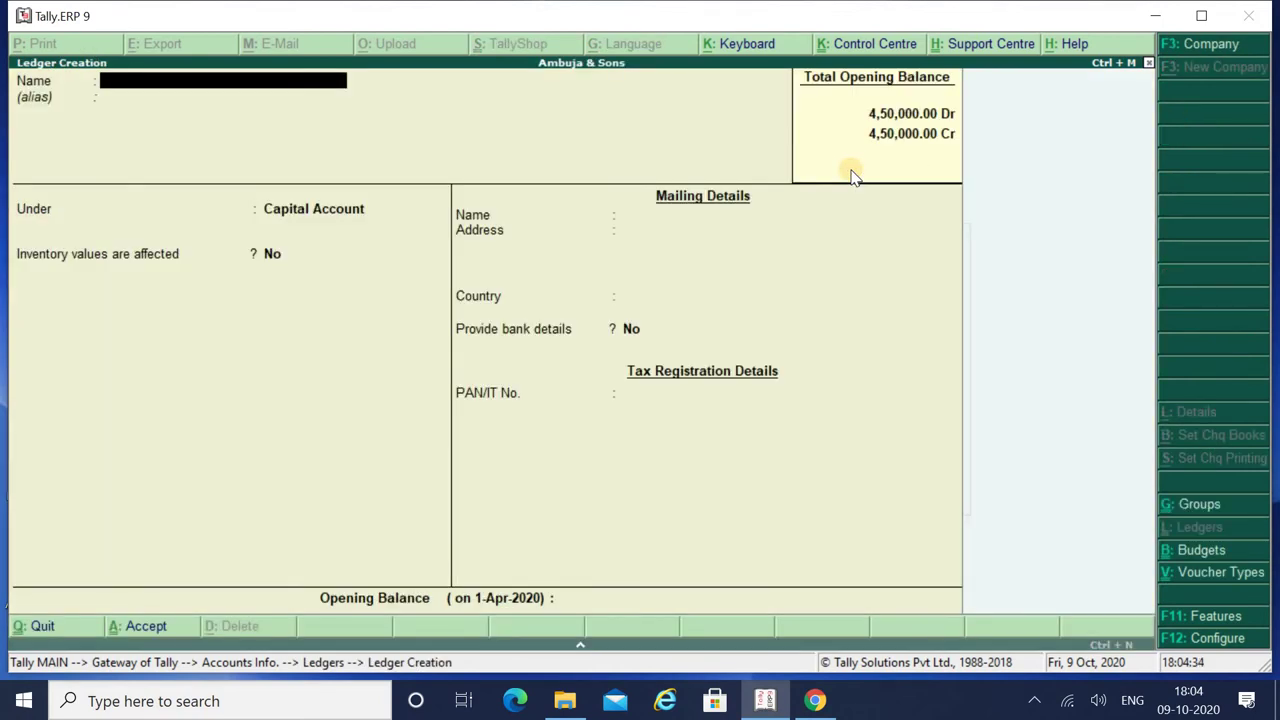
type("Salary")
key("Return")
type("Dire")
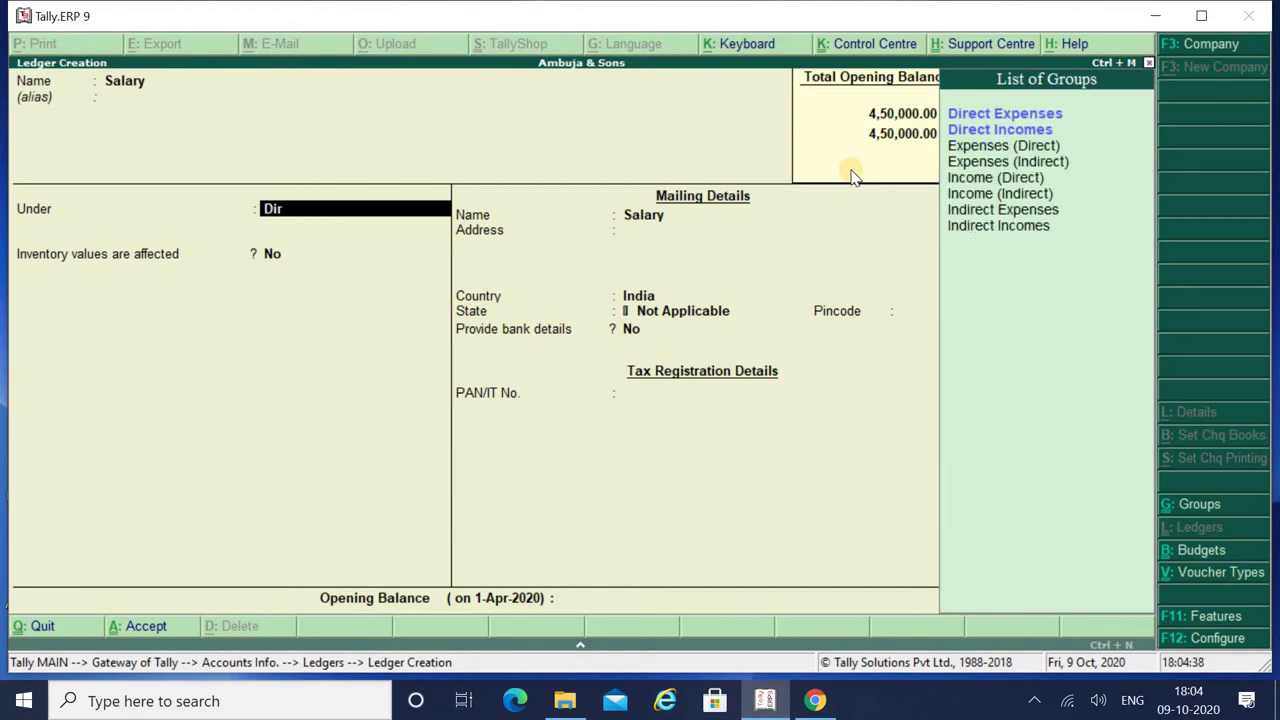
key("Down")
key("Down")
key("Up")
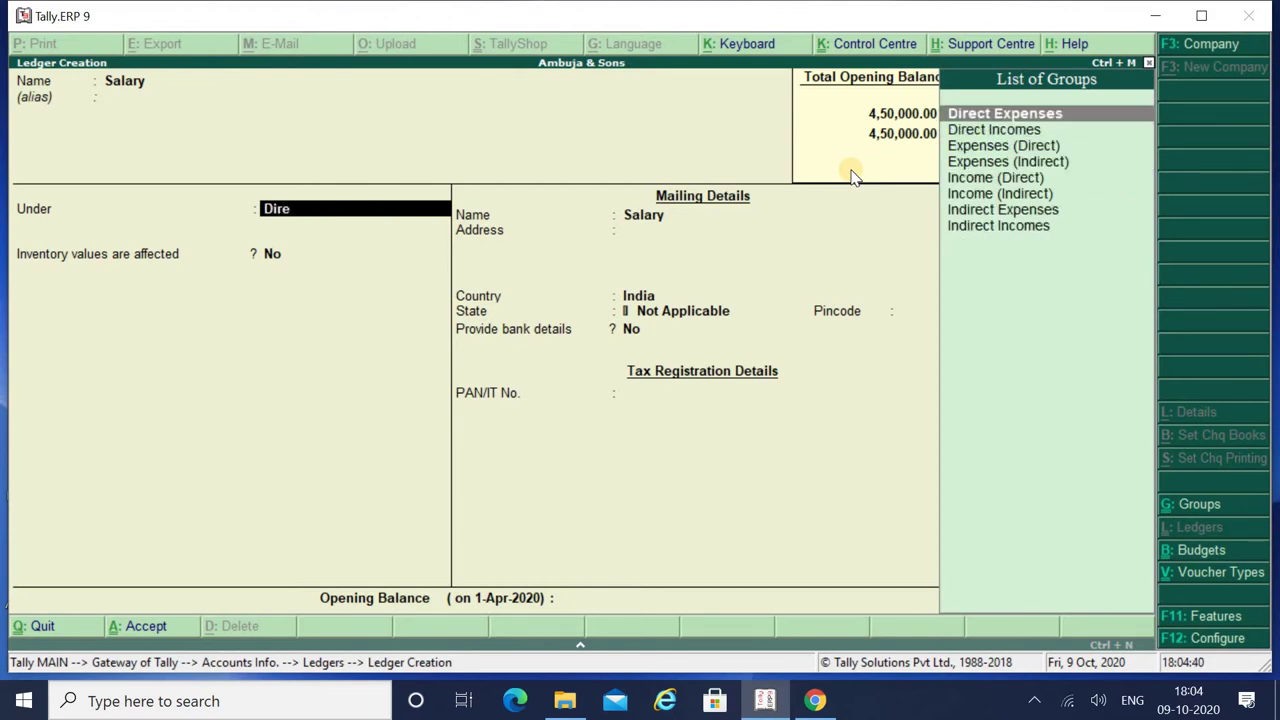
key("Return")
key("Return")
key("Return")
key("Return")
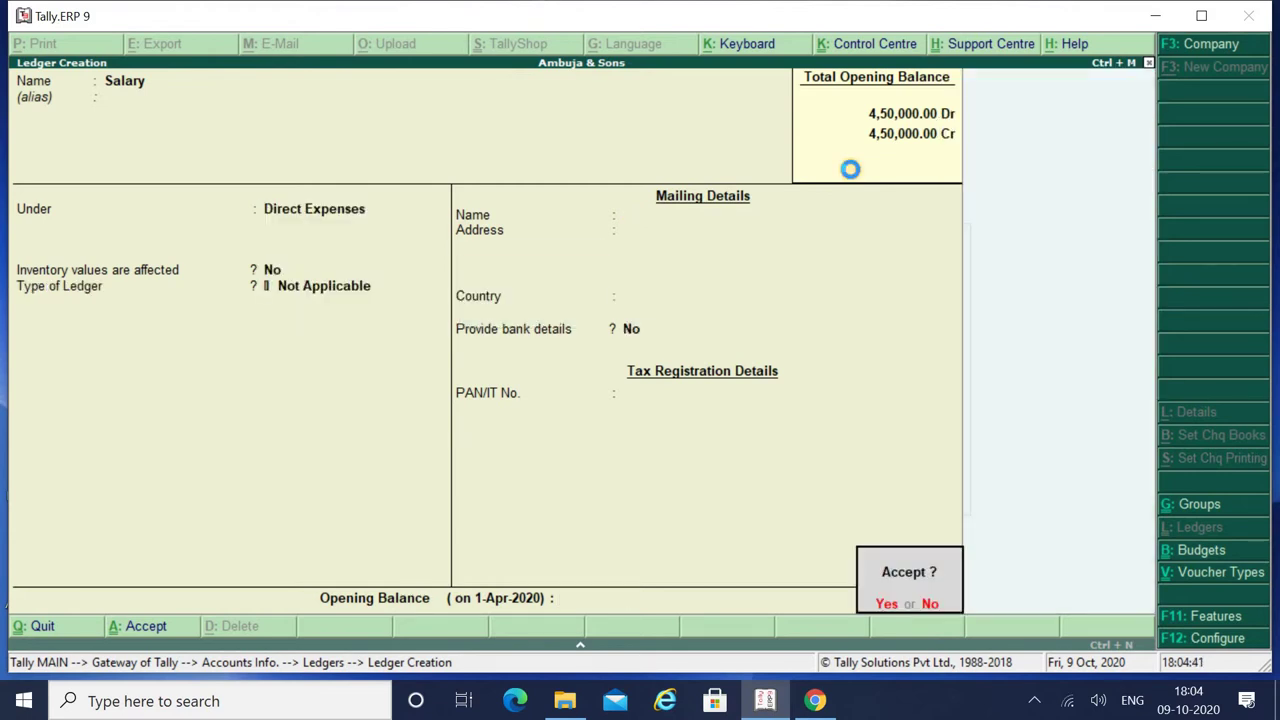
key("Return")
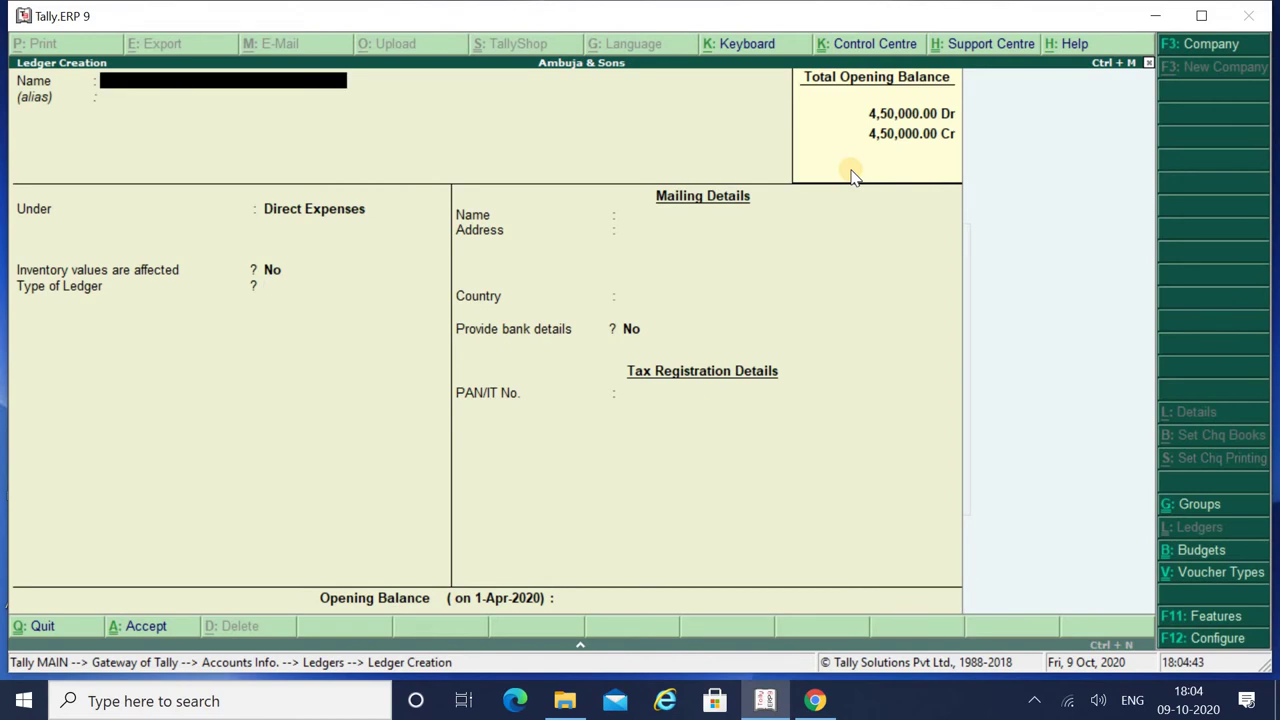
left_click(40, 626)
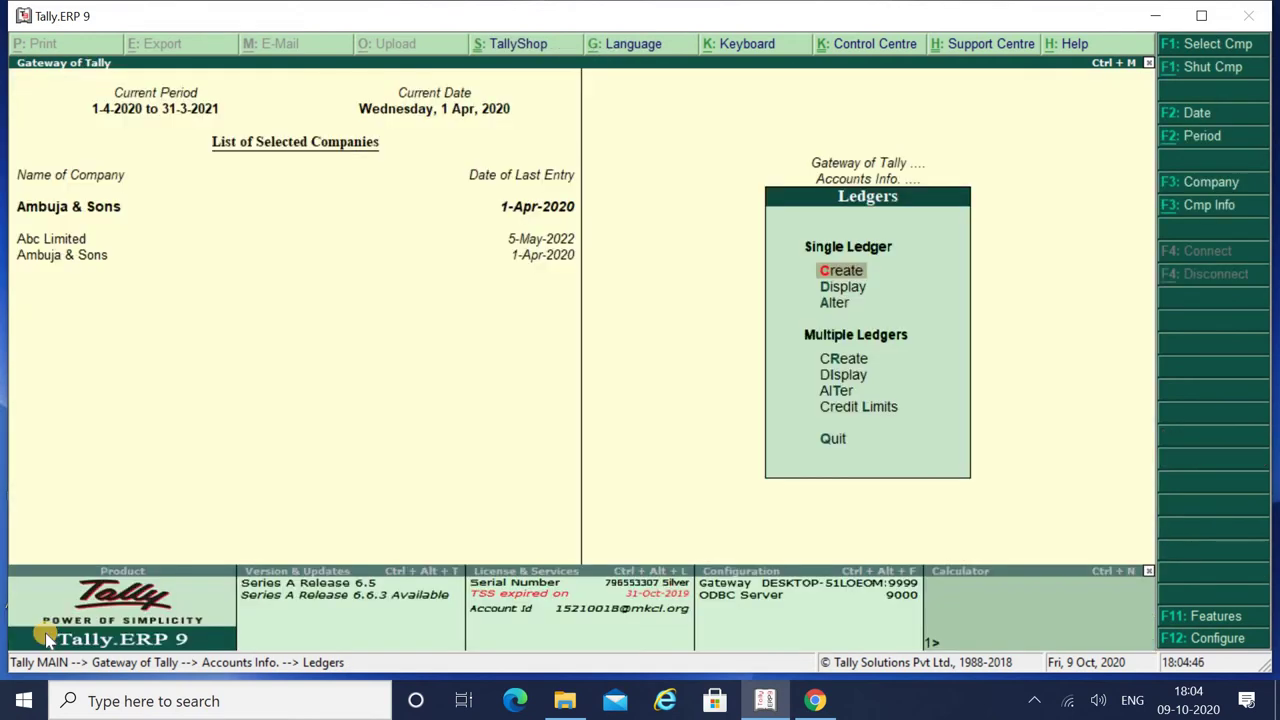
Step: Leave the Ledgers menu for the Gateway of Tally and open Accounting Vouchers
key("Down")
key("Down")
key("Down")
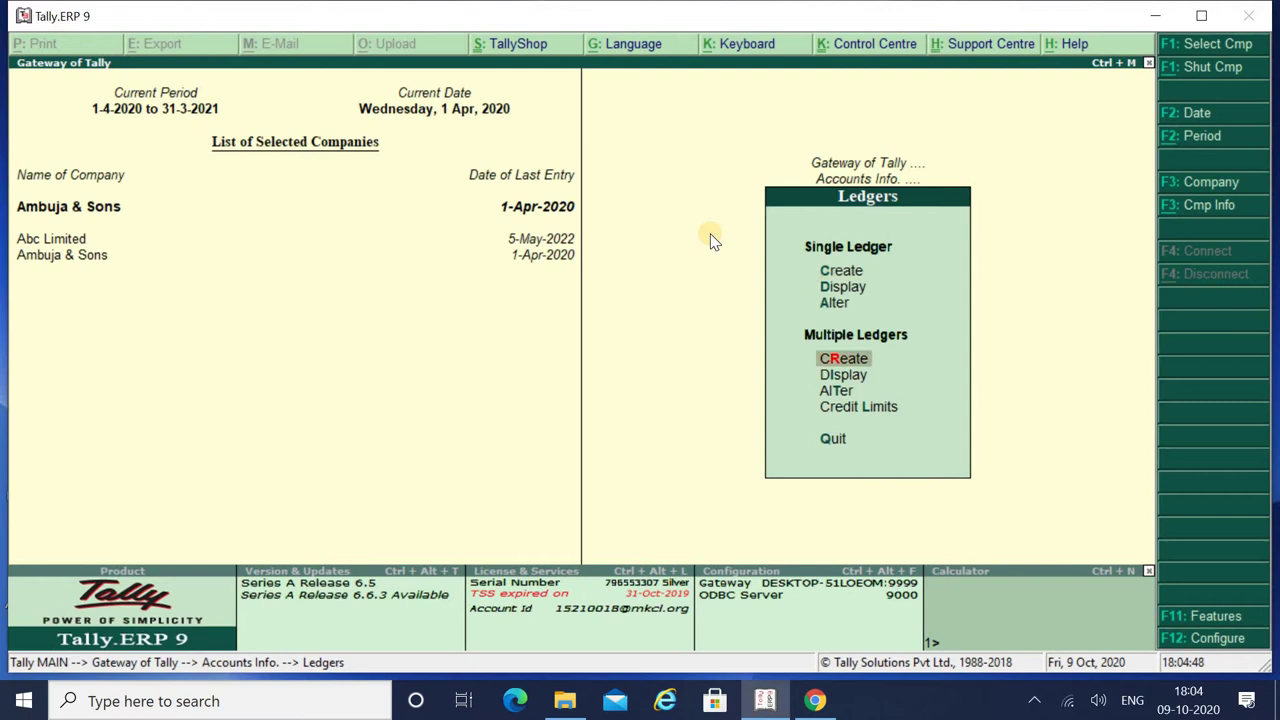
key("Down")
key("Down")
key("Down")
key("Down")
key("Return")
key("Down")
key("Down")
key("Down")
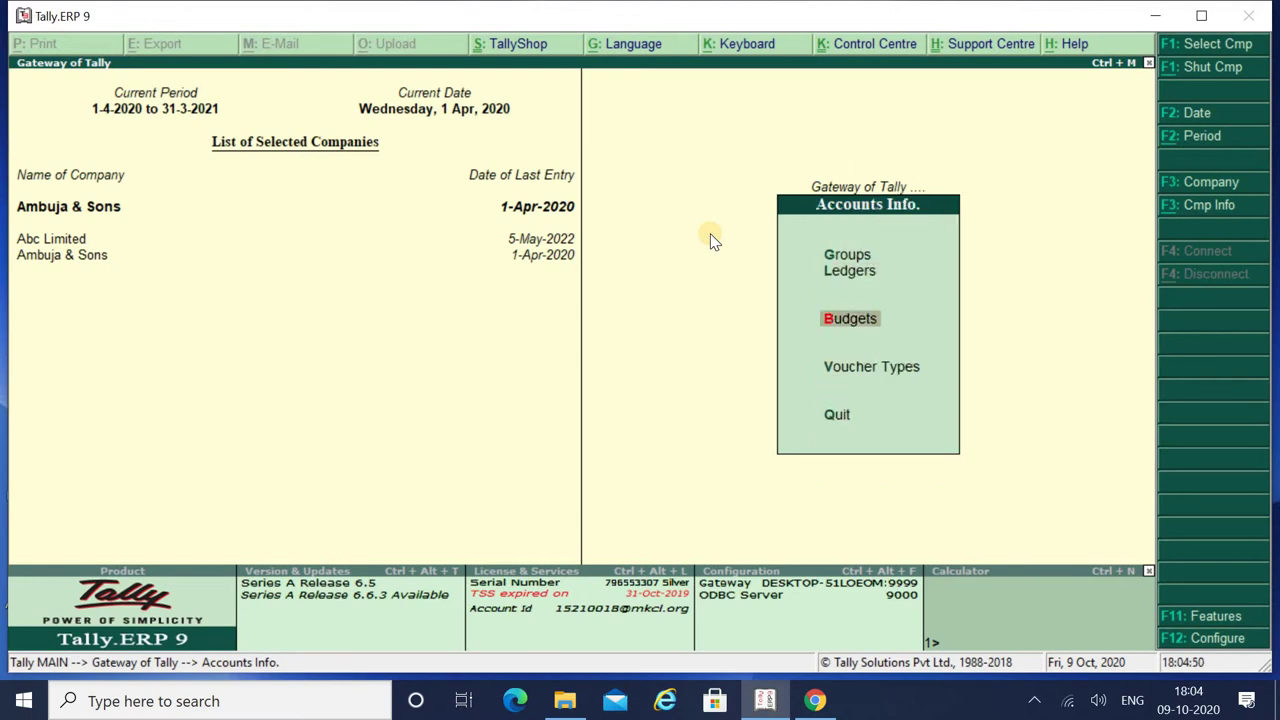
key("Return")
key("Down")
key("Down")
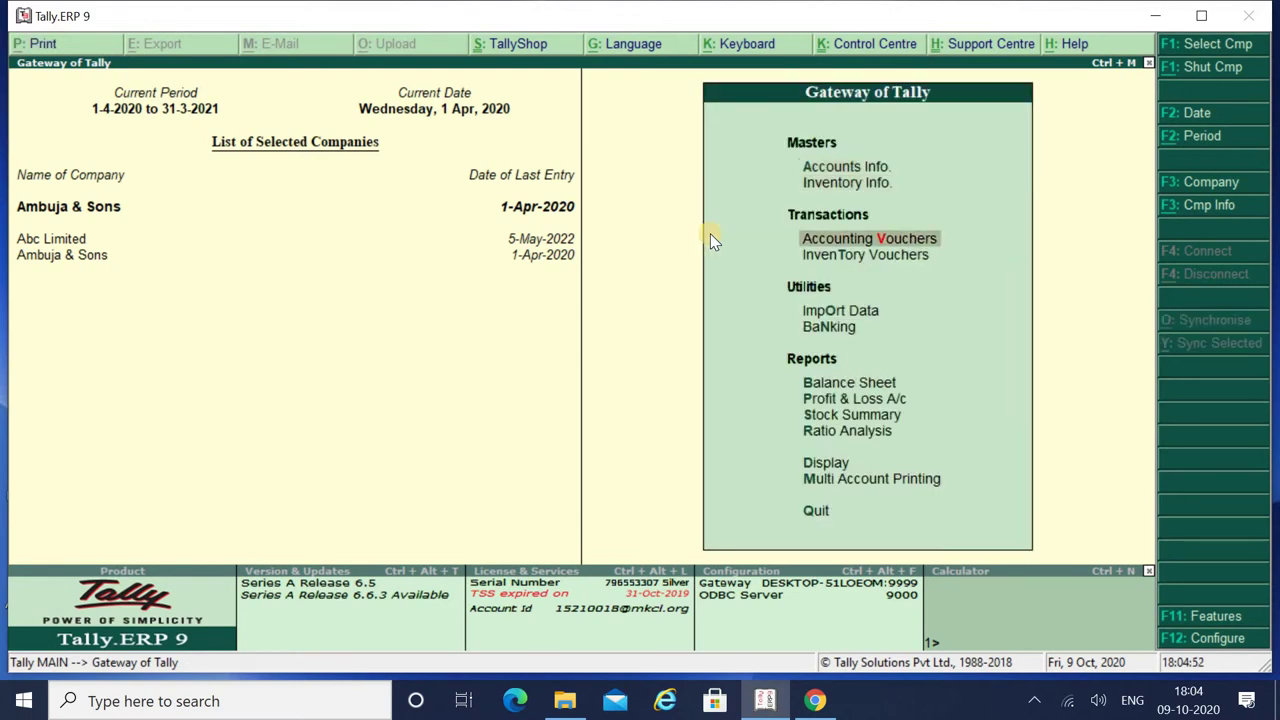
key("Return")
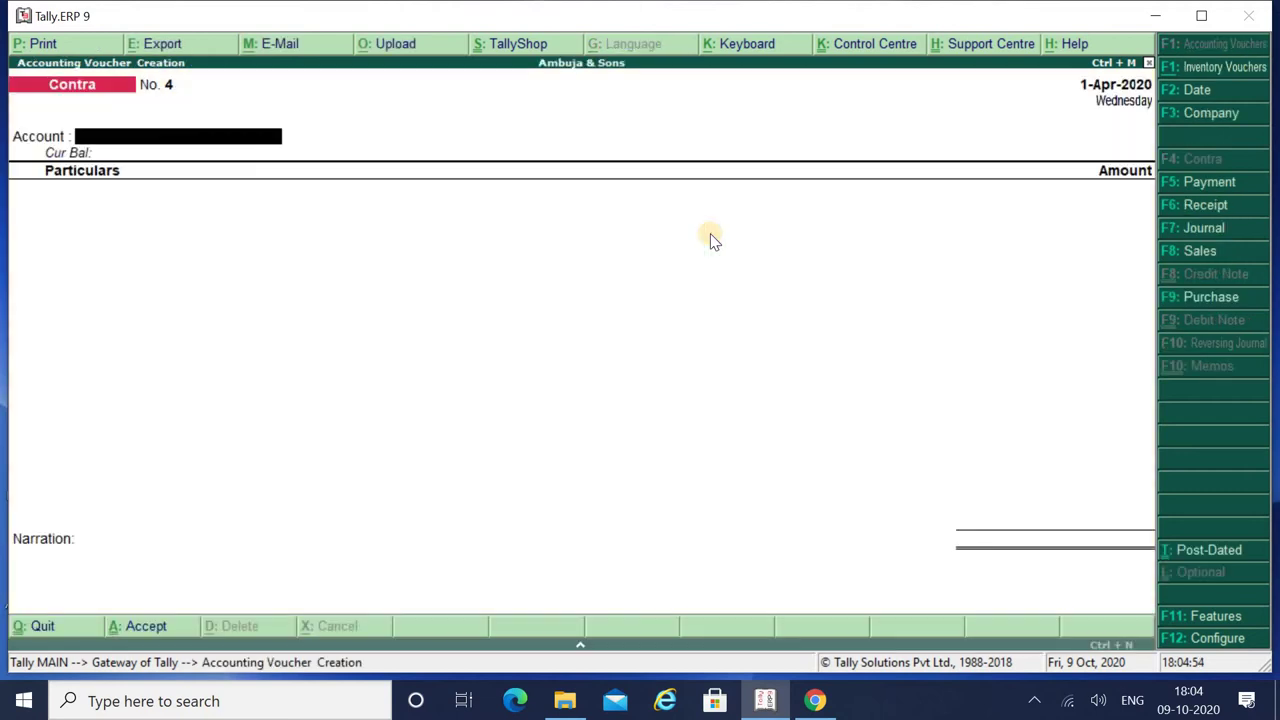
Step: Enter a Payment voucher from Cash to Salary for 5,000, then return to the Salary line
left_click(1189, 186)
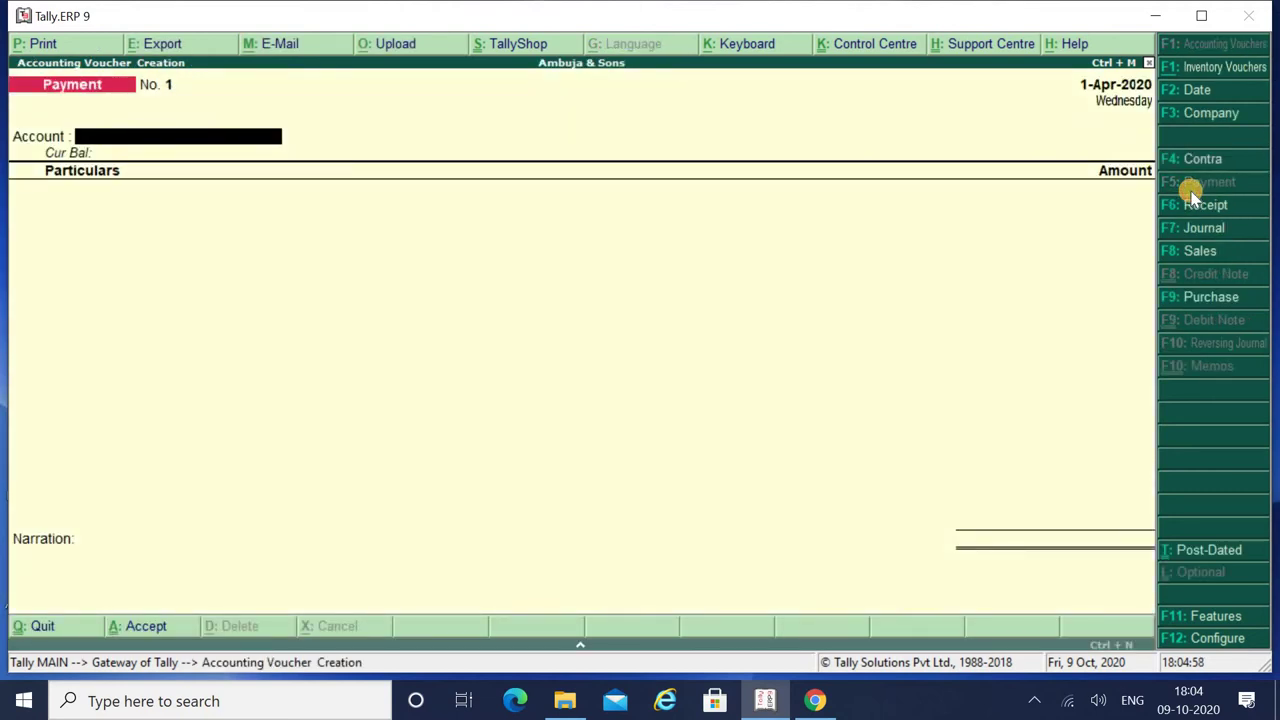
type("cas")
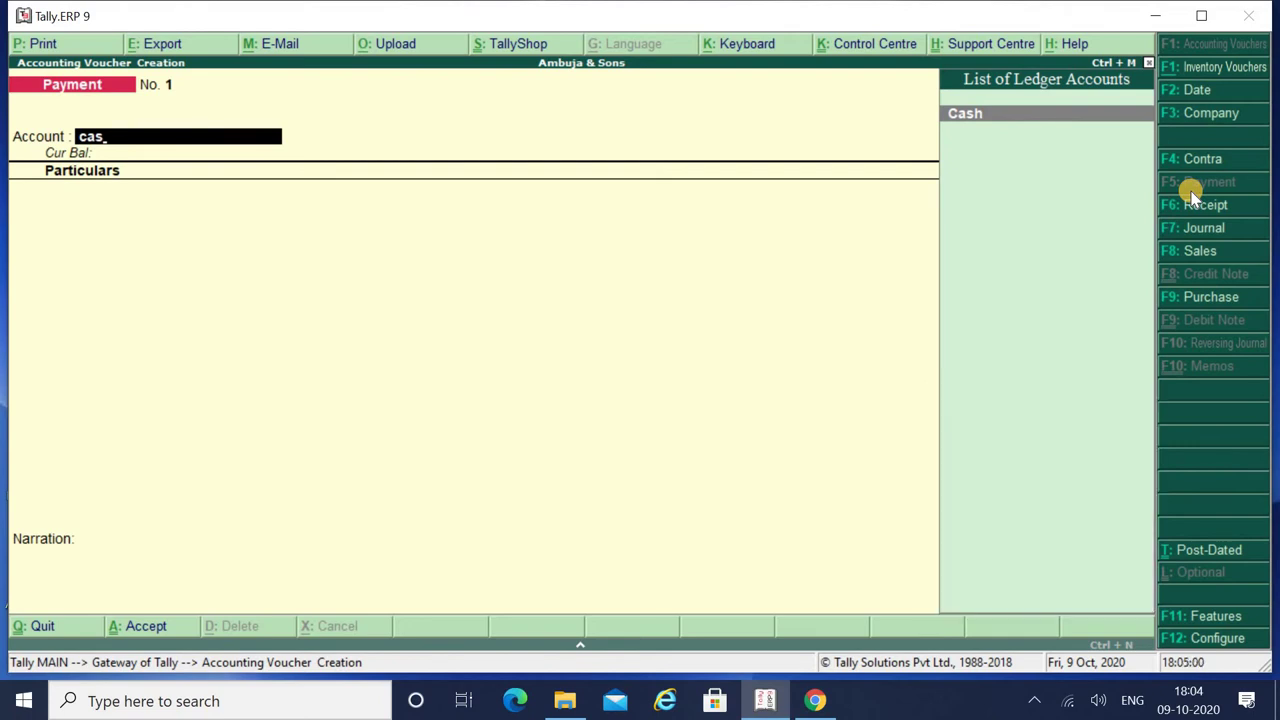
key("Return")
type("Sala")
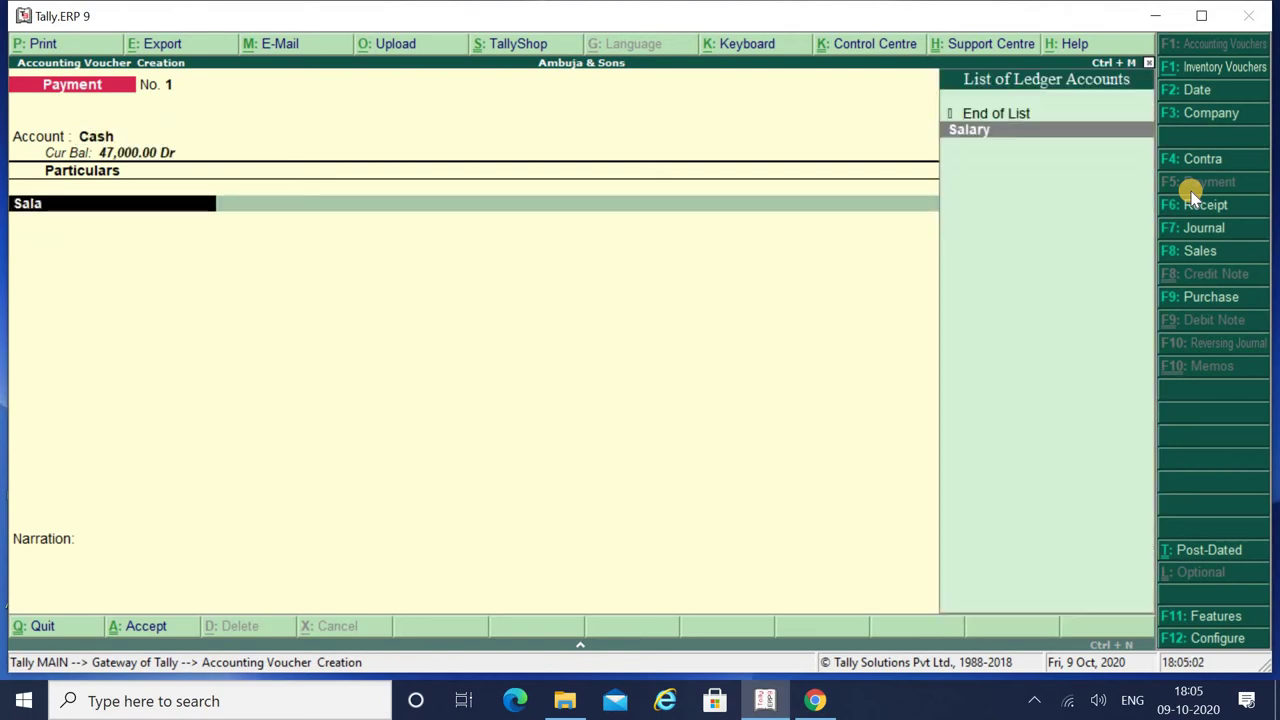
key("Return")
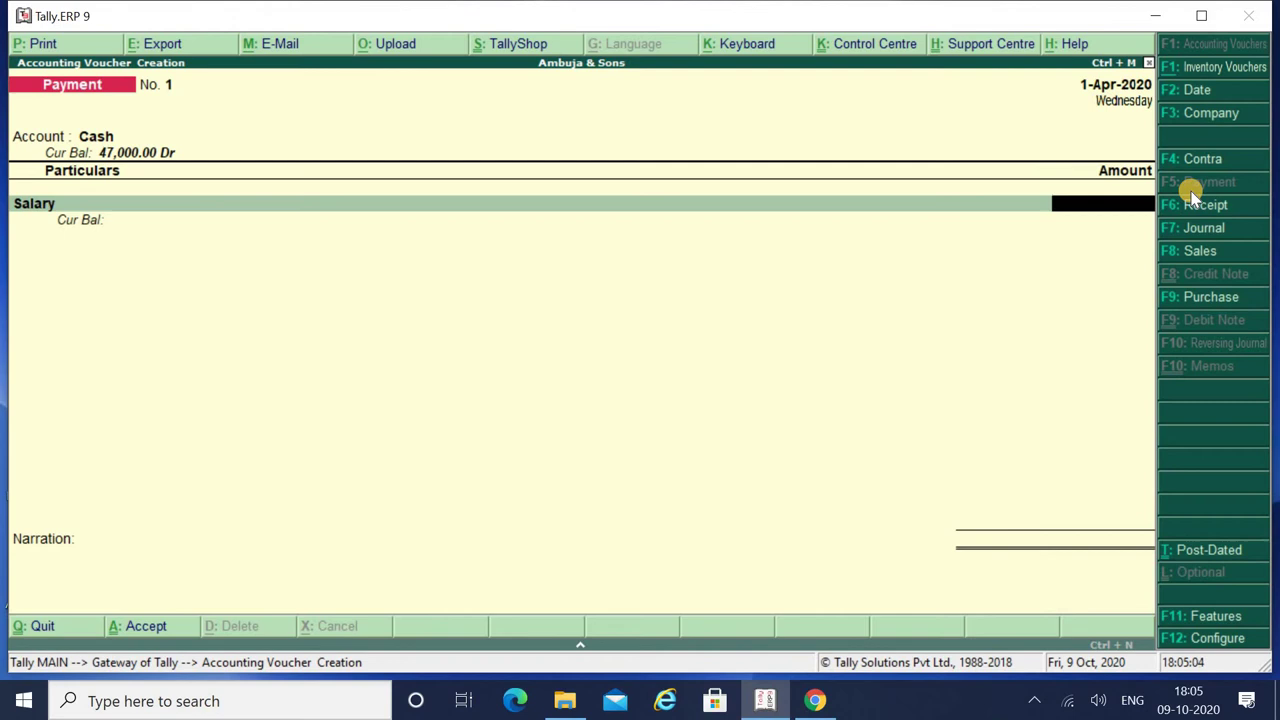
type("5000")
key("Return")
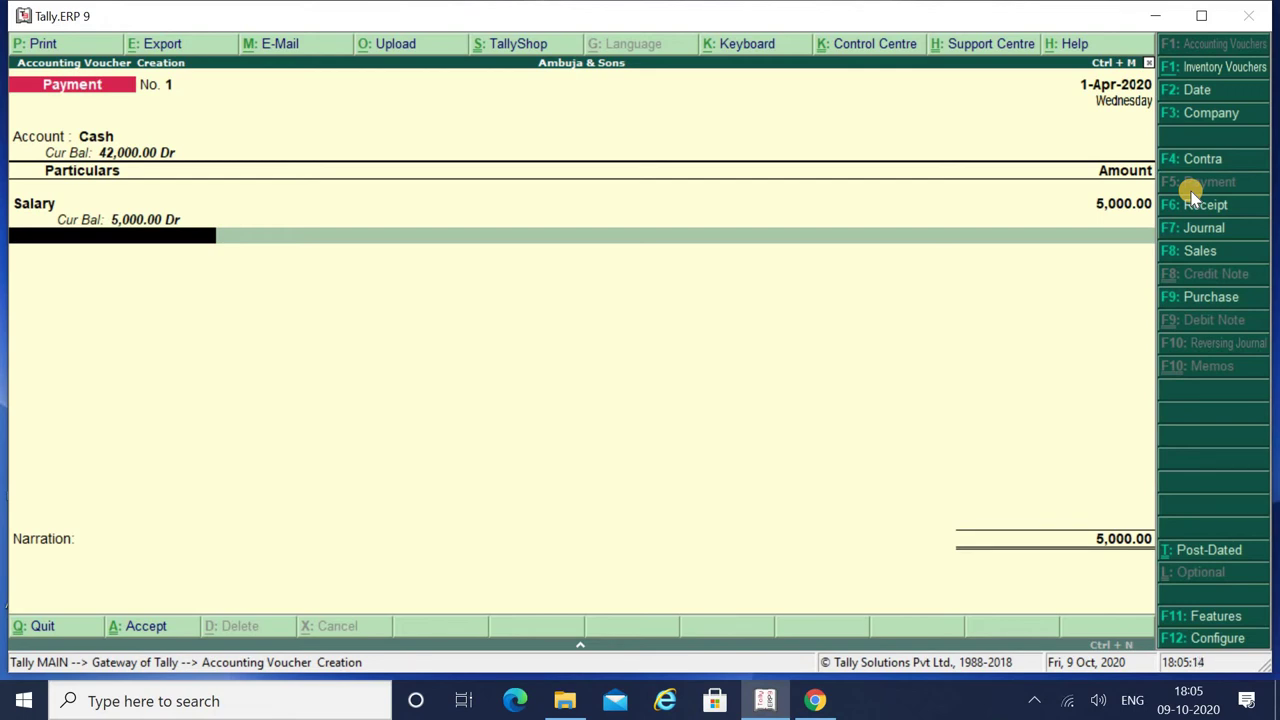
key("BackSpace")
key("BackSpace")
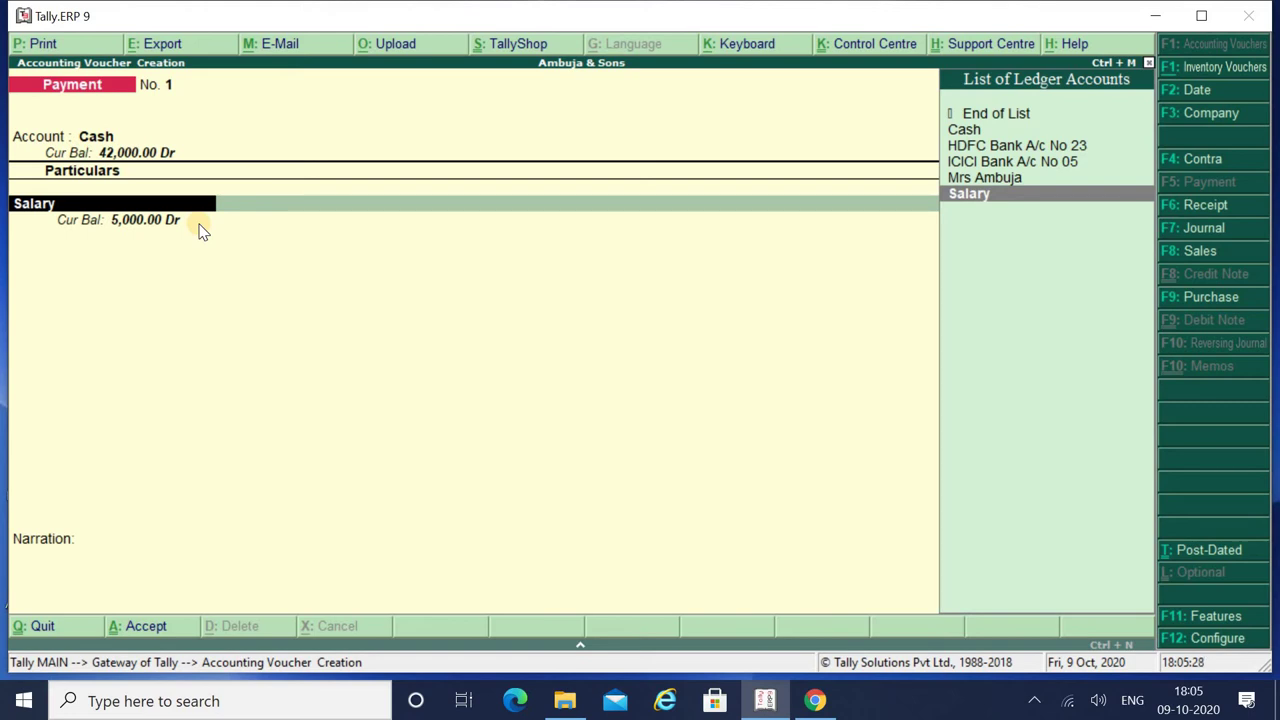
Step: Alter the Salary ledger from the voucher, renaming it Salary Paid under Indirect Expenses
key("ctrl+Return")
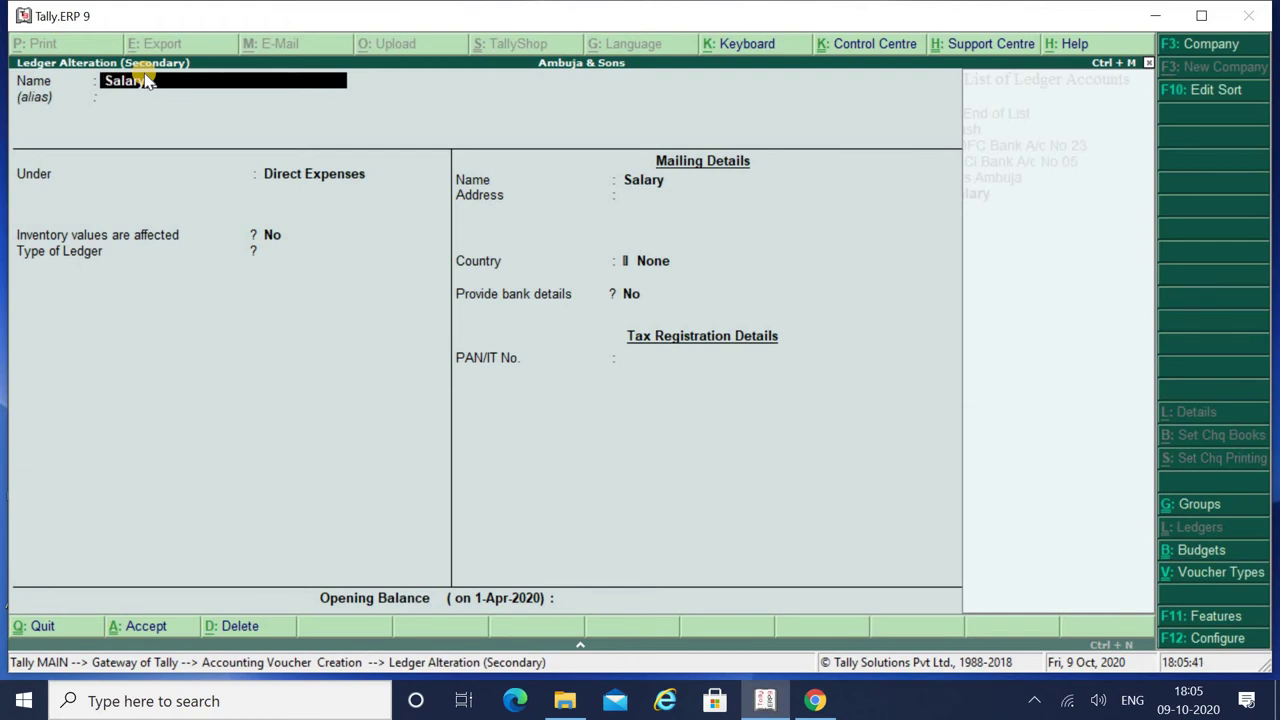
type("Paid")
key("Return")
key("Return")
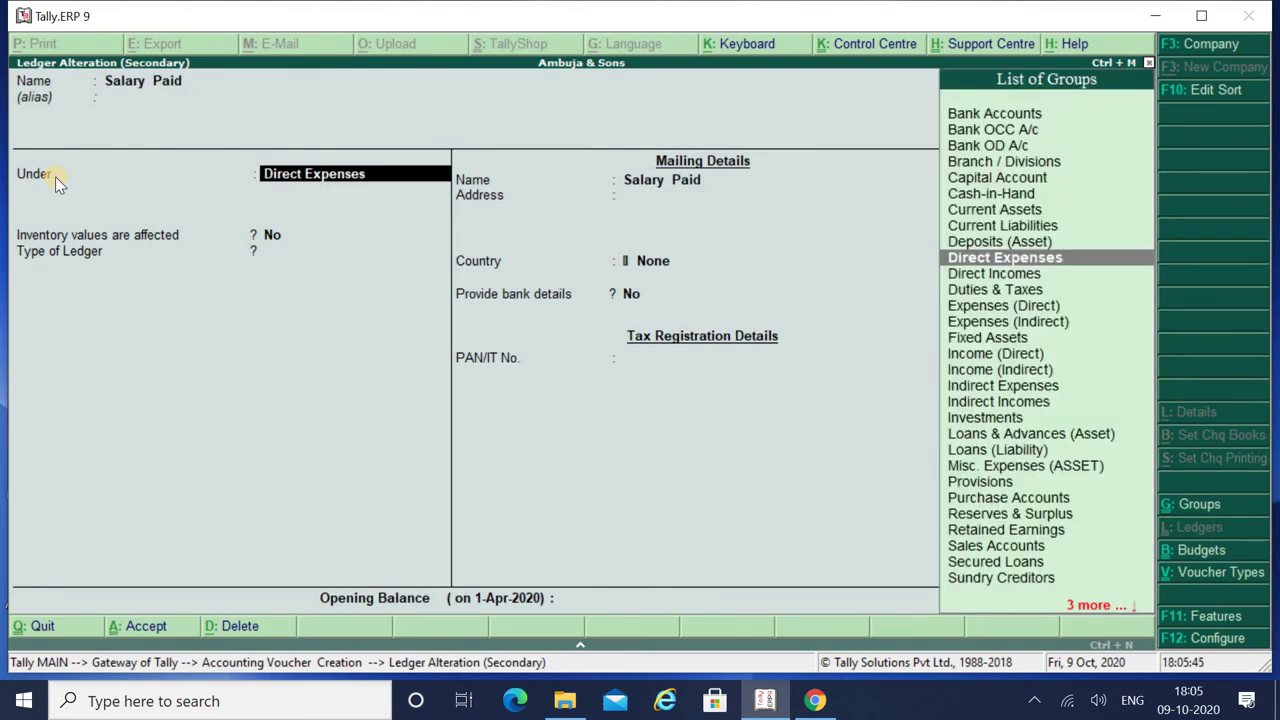
type("Ind")
key("Down")
key("Down")
key("Down")
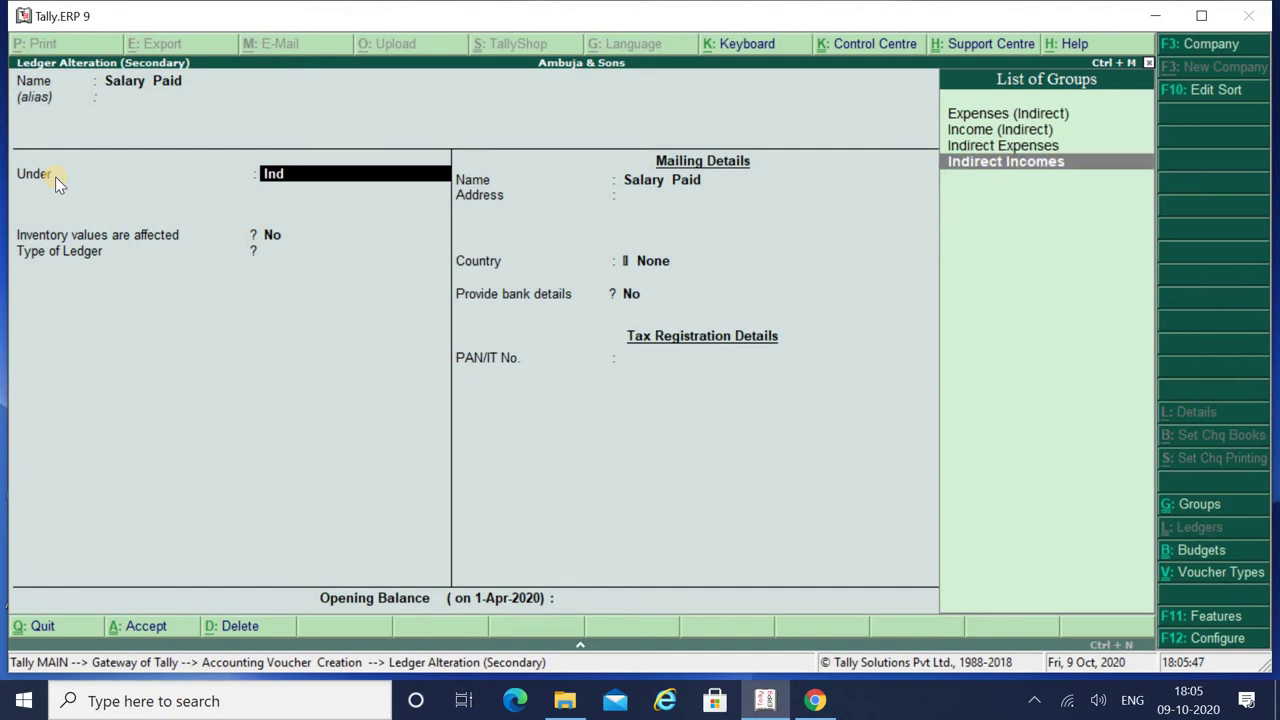
key("Up")
key("Return")
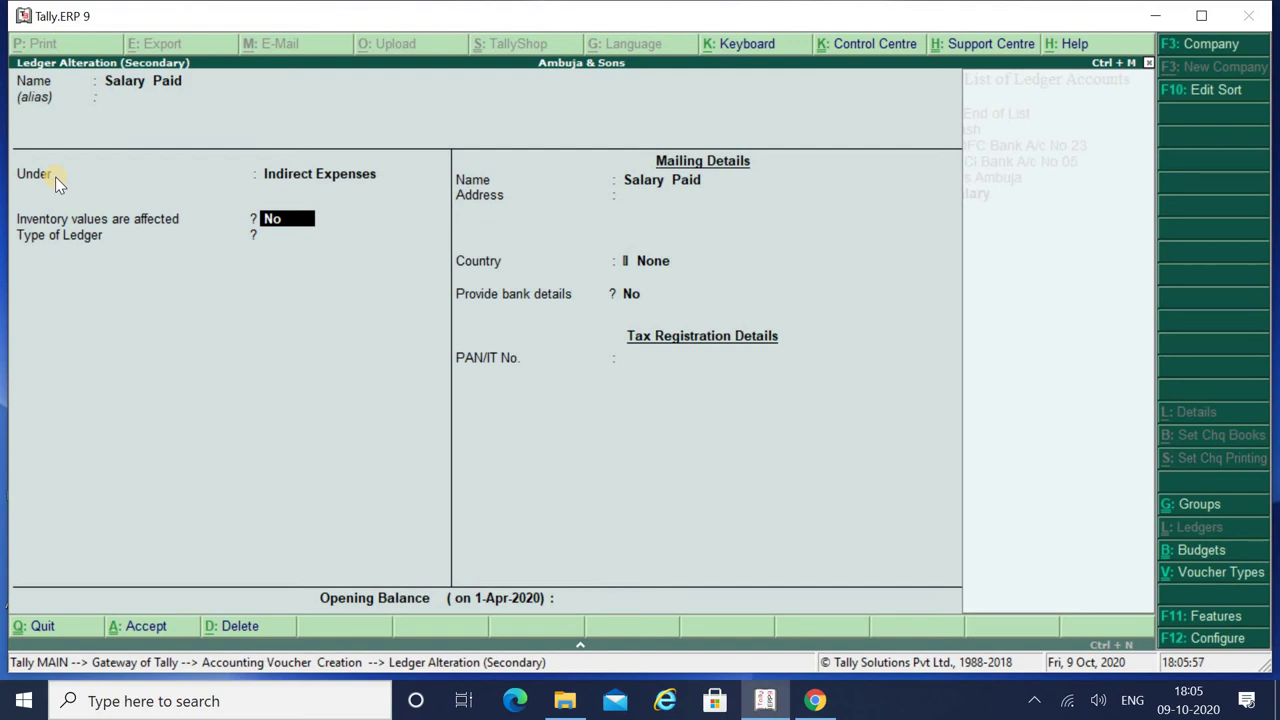
key("Return")
key("Return")
key("Return")
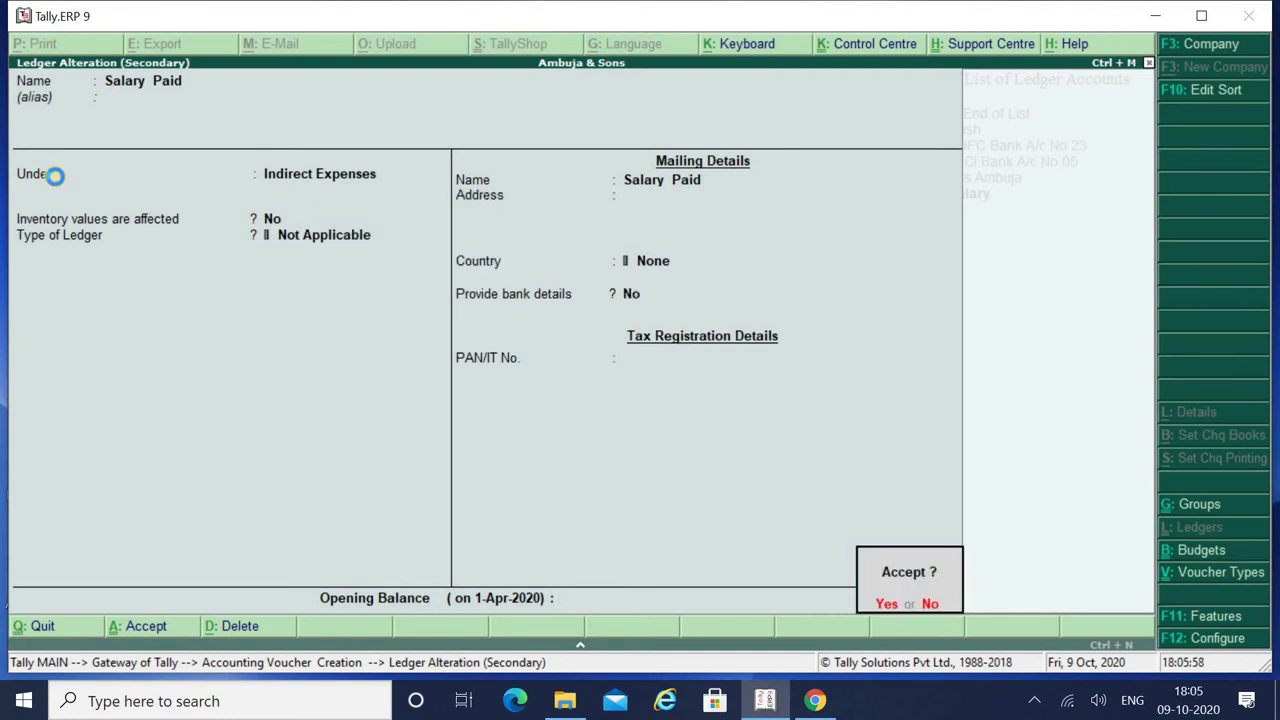
key("Return")
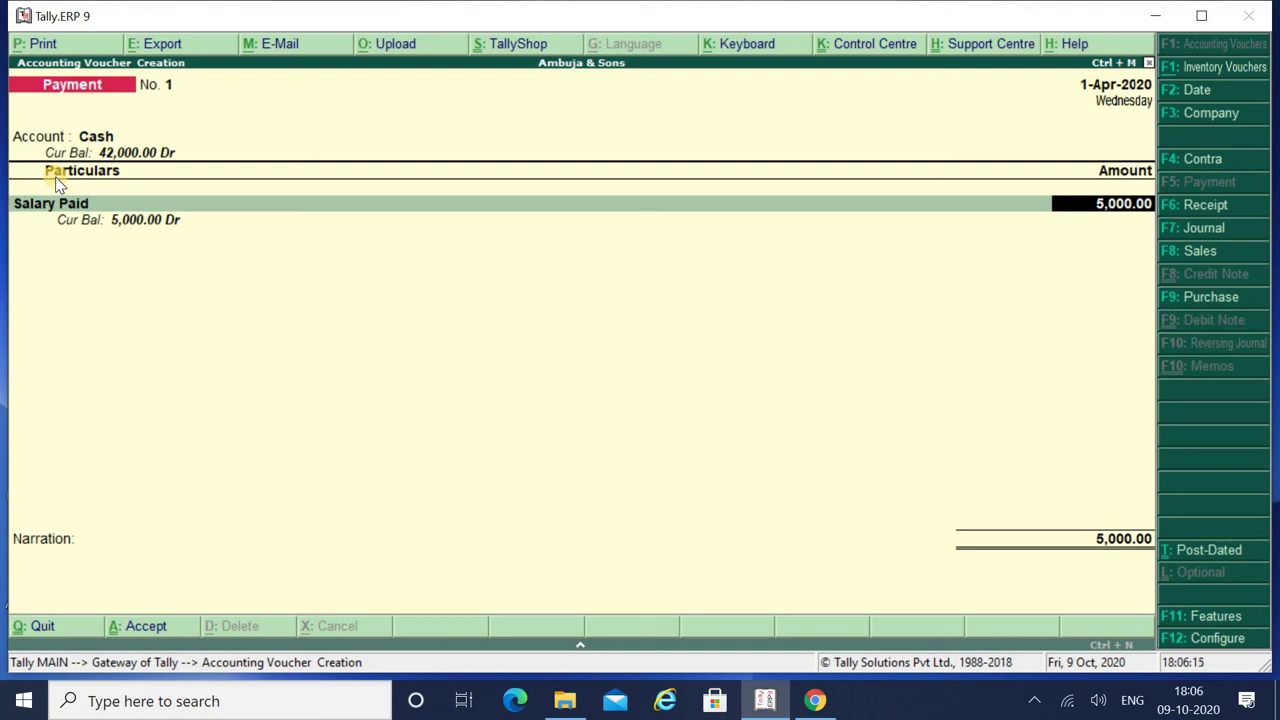
Step: Accept and save Payment voucher No. 1 for 5,000.00 to Salary Paid
key("Return")
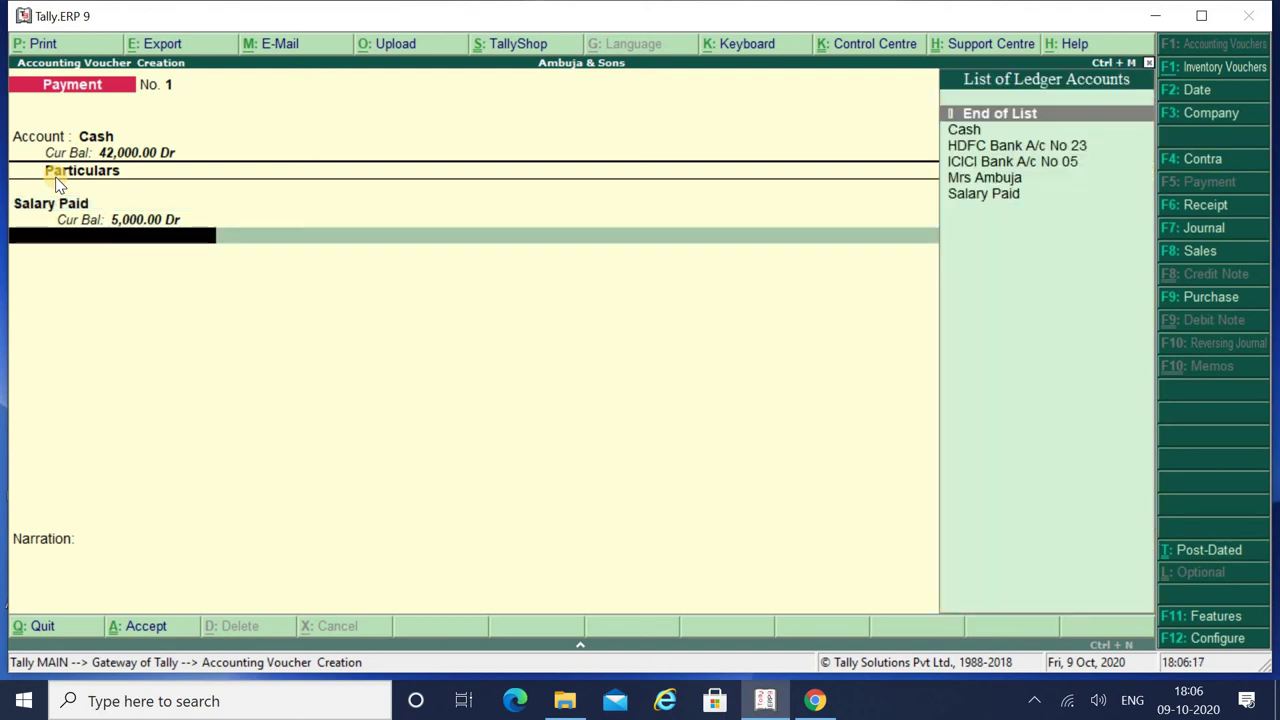
key("Return")
key("Return")
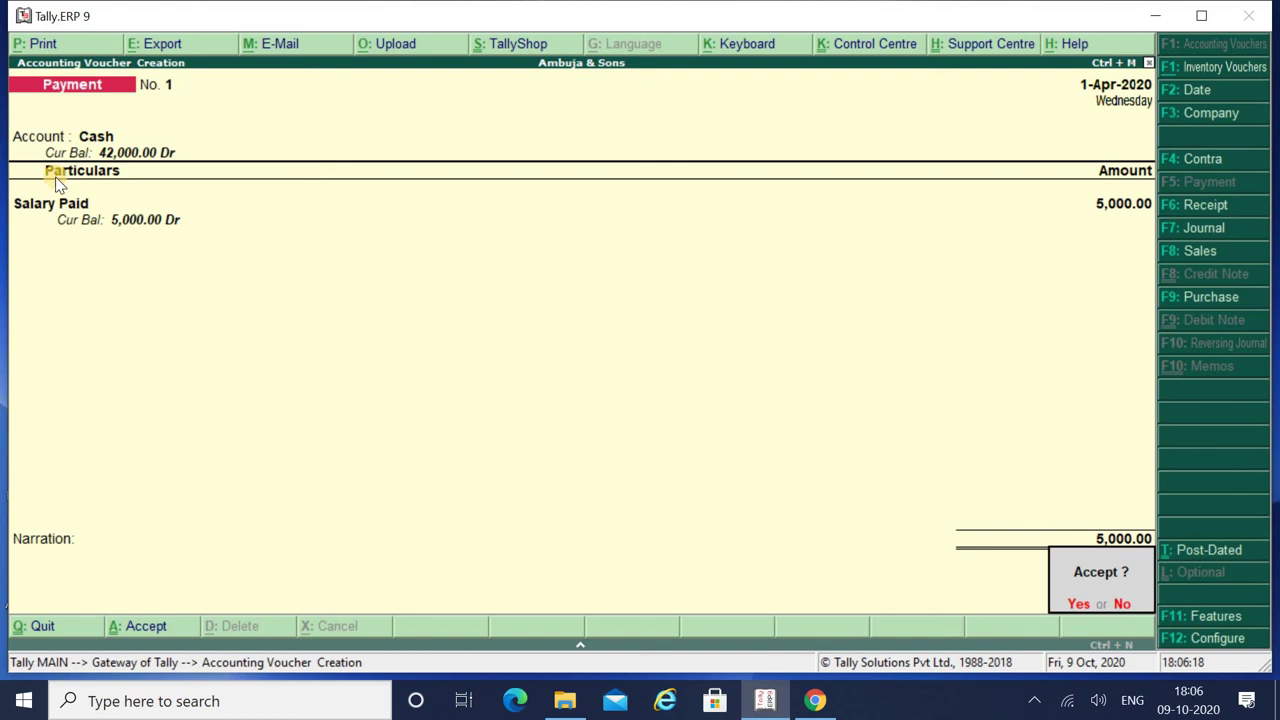
key("Return")
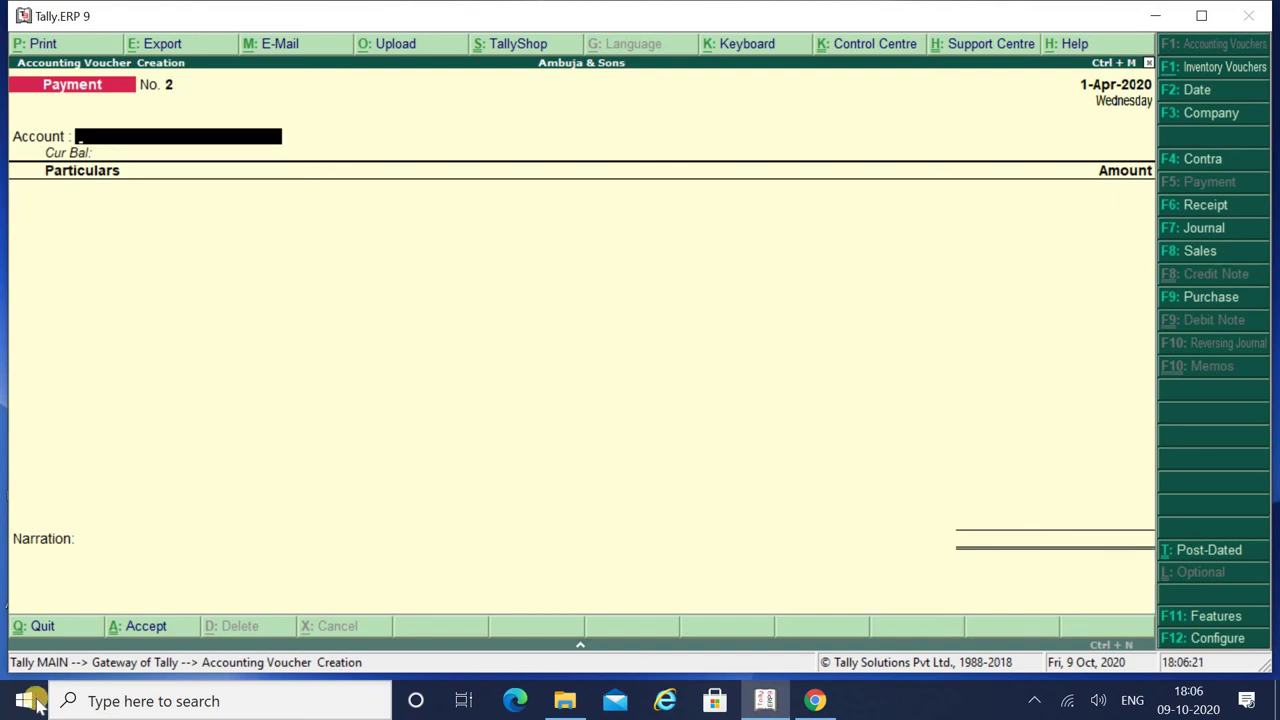
Step: Open the Profit & Loss A/c and drill into Indirect Expenses to see Salary Paid at 5,000.00
left_click(70, 628)
key("Down")
key("Down")
key("Down")
key("Down")
key("Down")
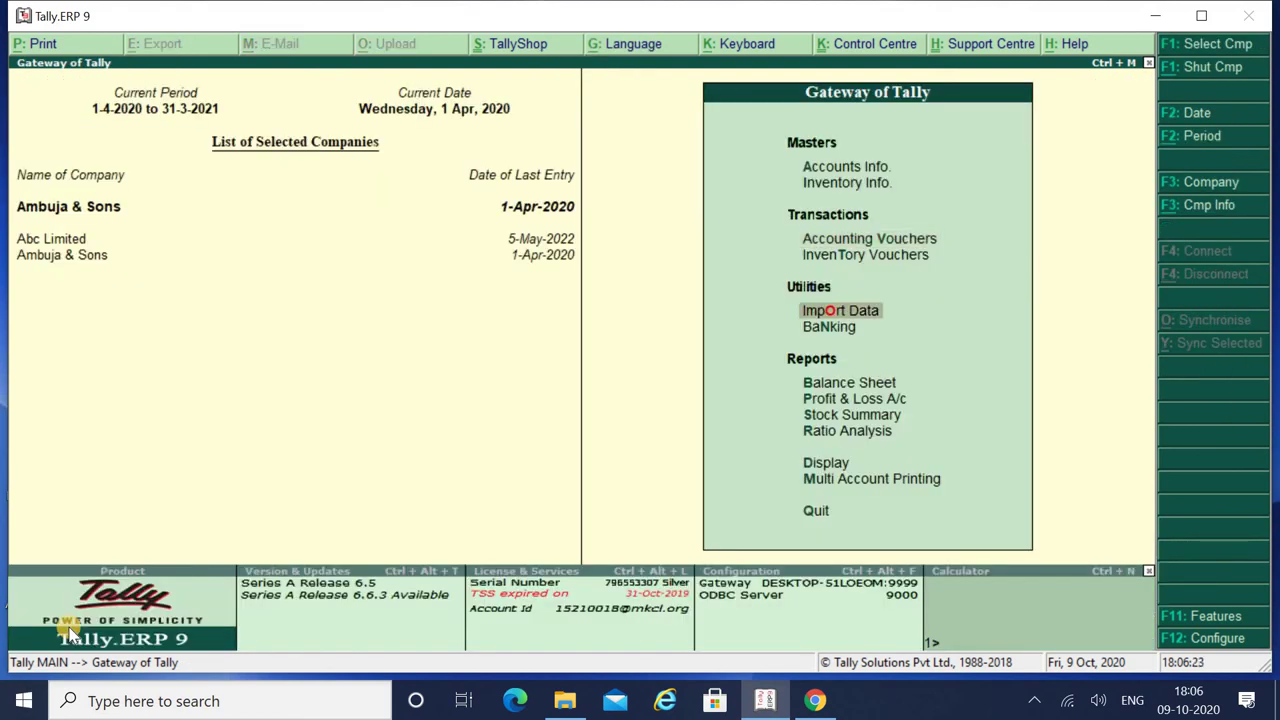
key("Return")
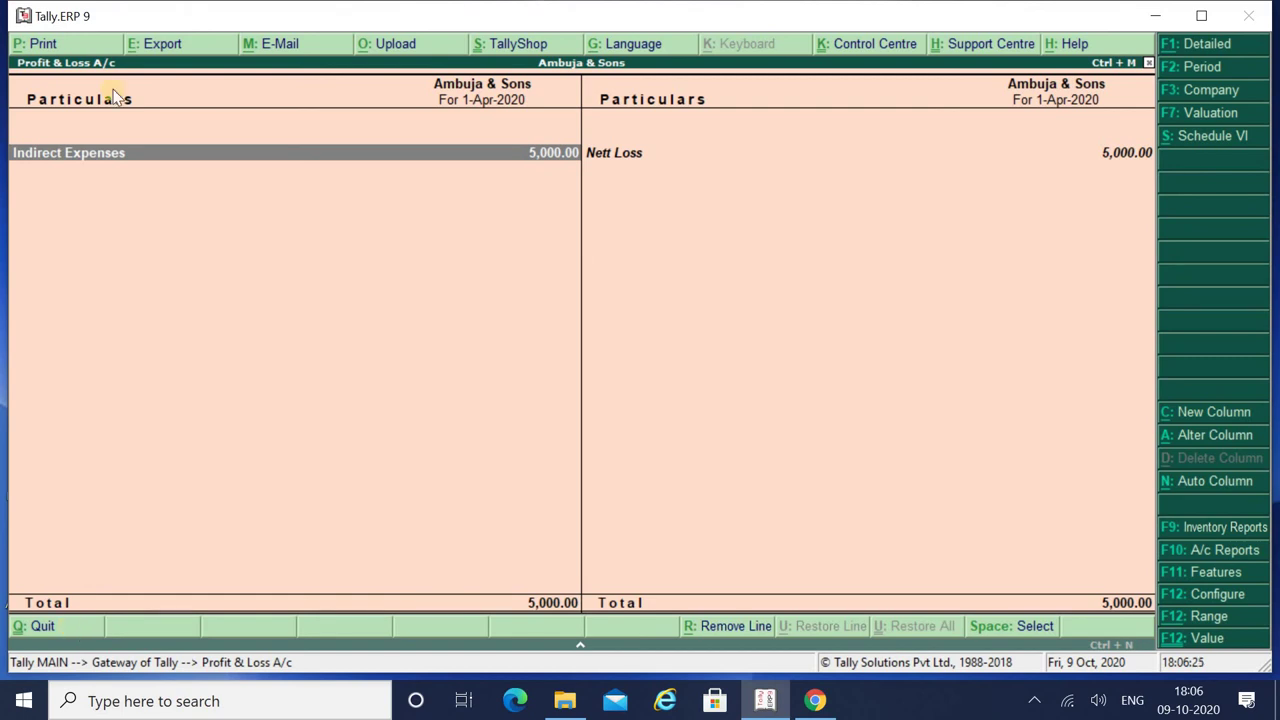
key("Return")
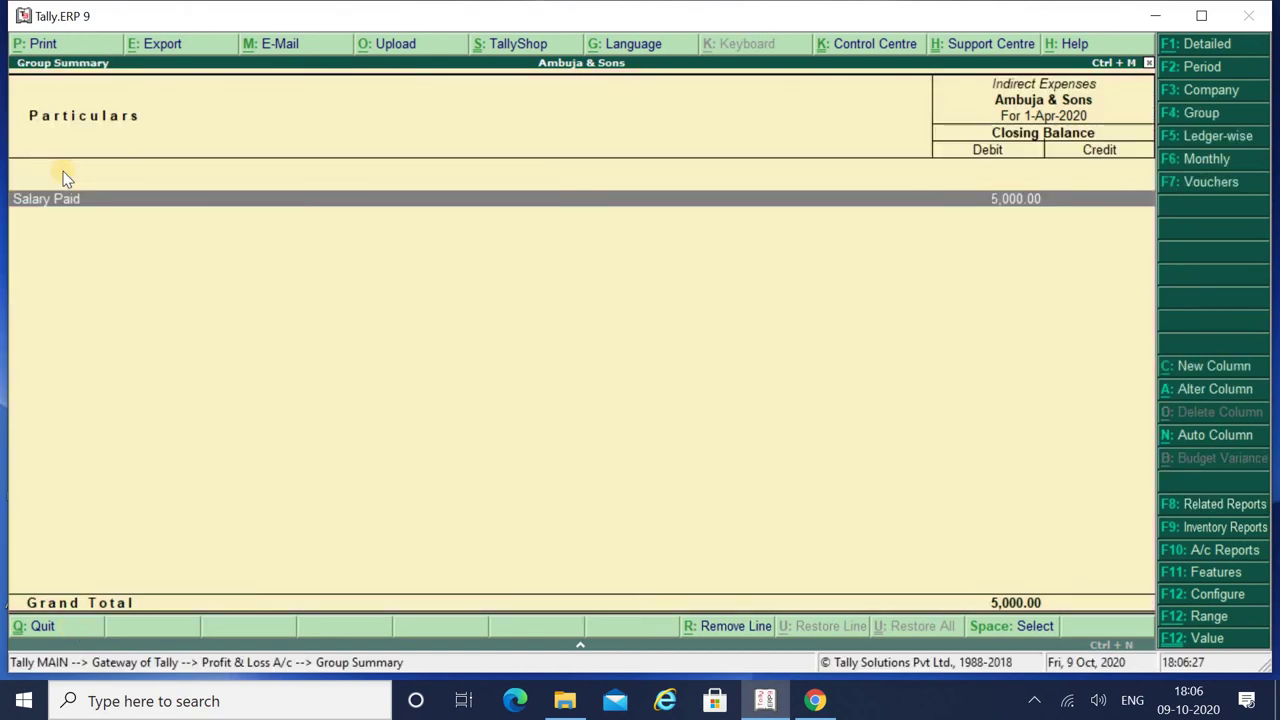